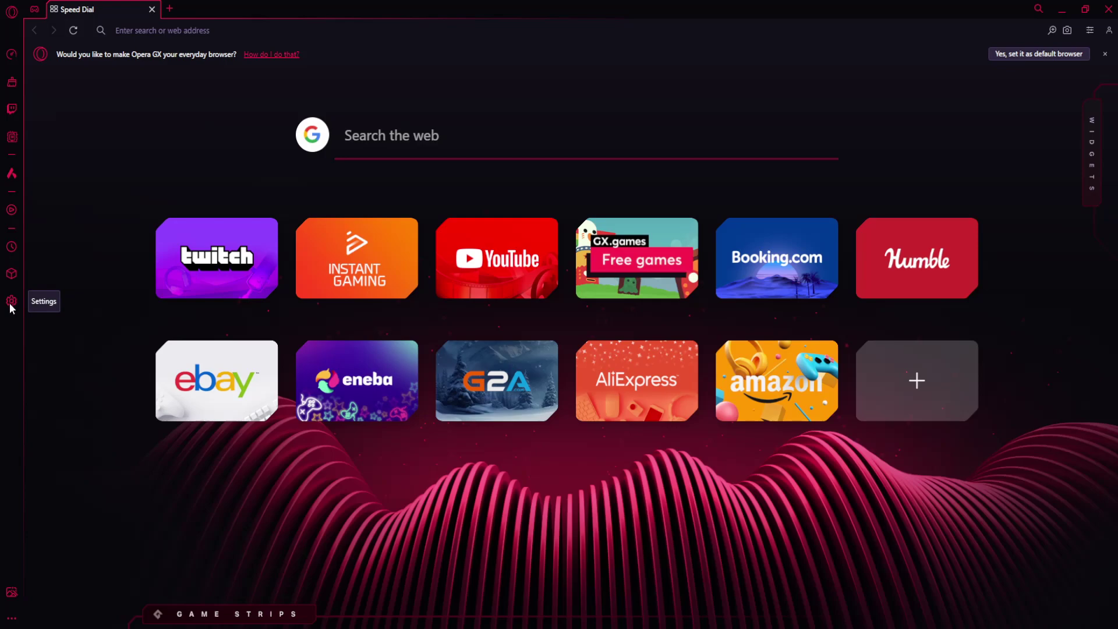
- Open Opera GX settings from the sidebar gear to reach the wallpaper options
left_click(13, 306)
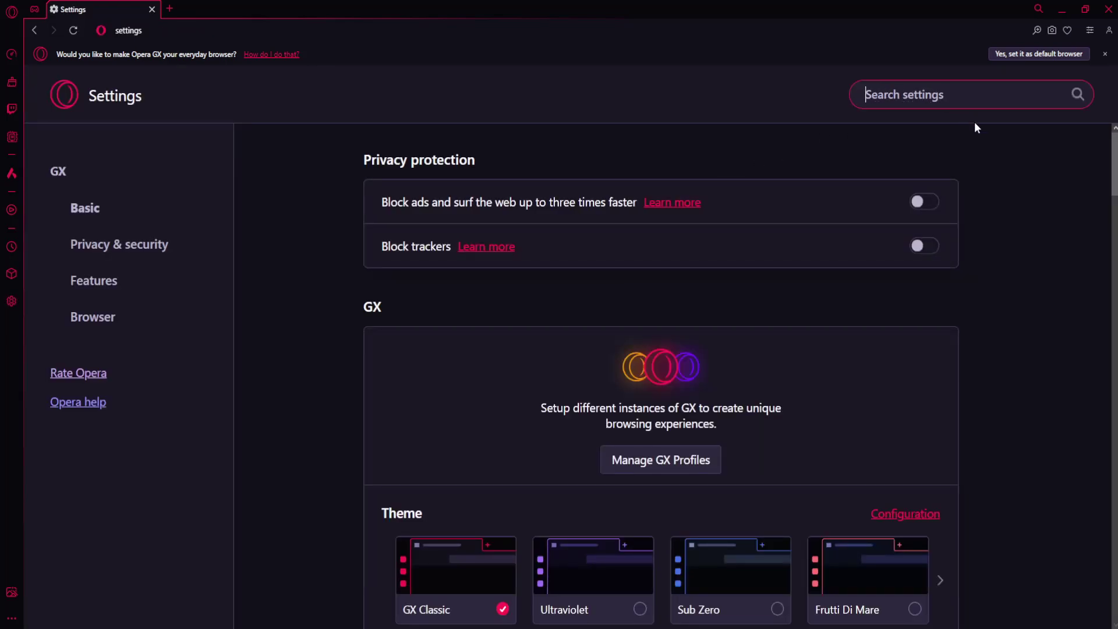
type("wall")
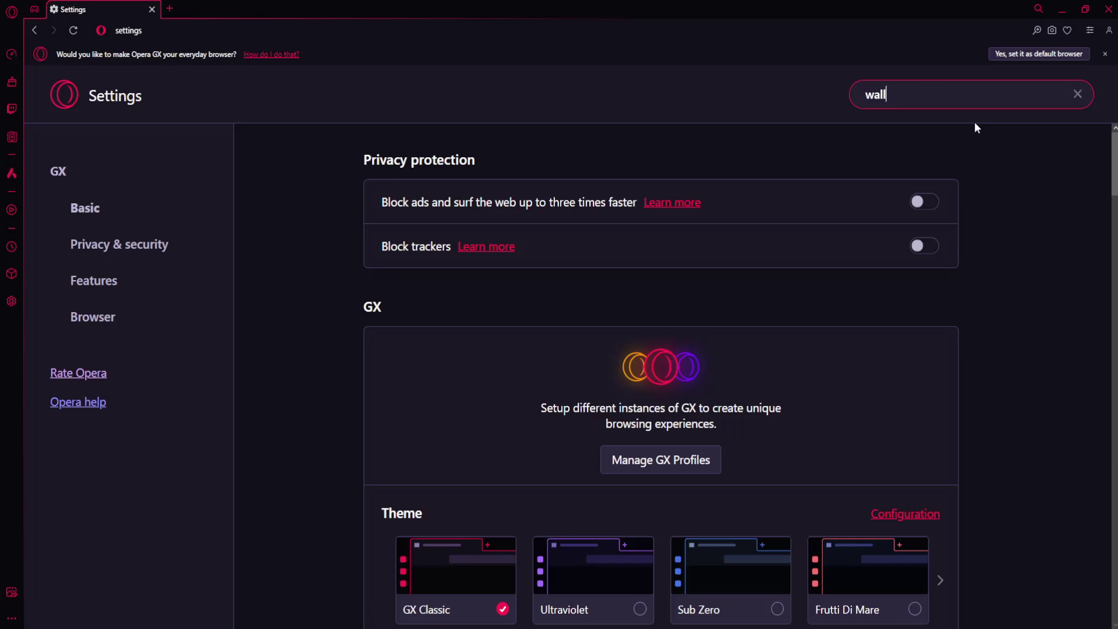
type("paper")
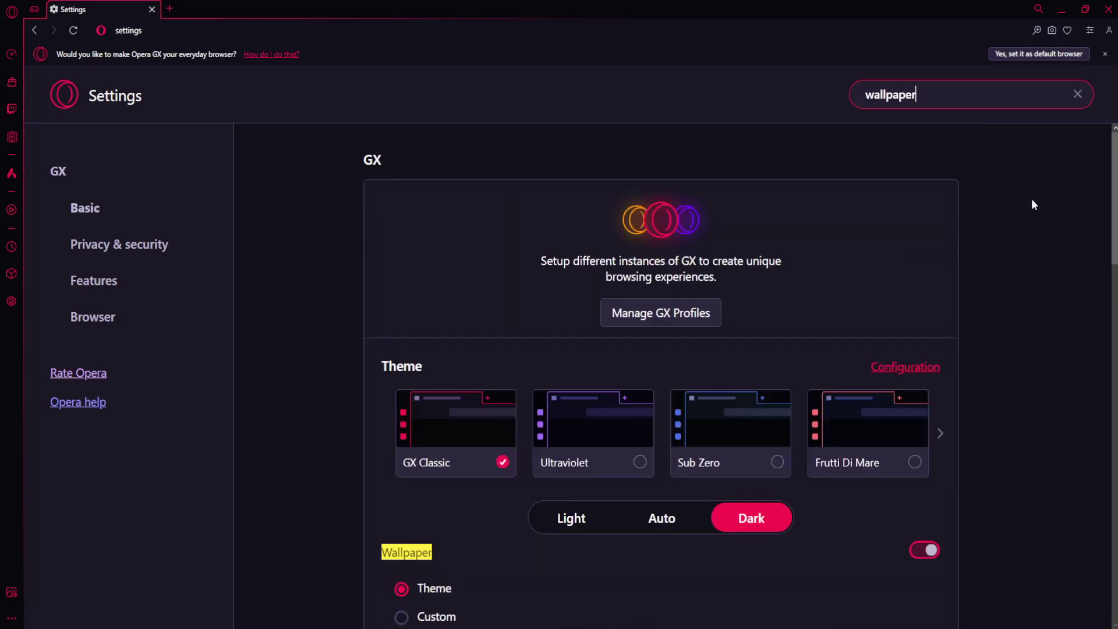
scroll(1031, 200, "down", 2)
scroll(1032, 200, "down", 1)
scroll(1032, 200, "down", 1)
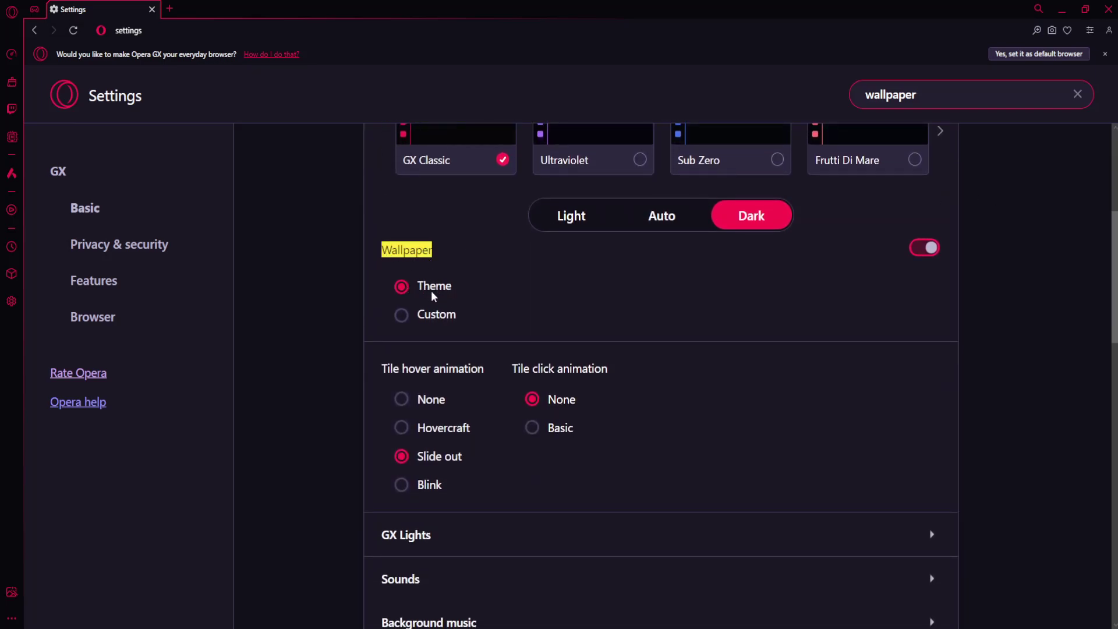
- Switch the wallpaper to Custom and pick '118 iq' from the Desktop
left_click(402, 315)
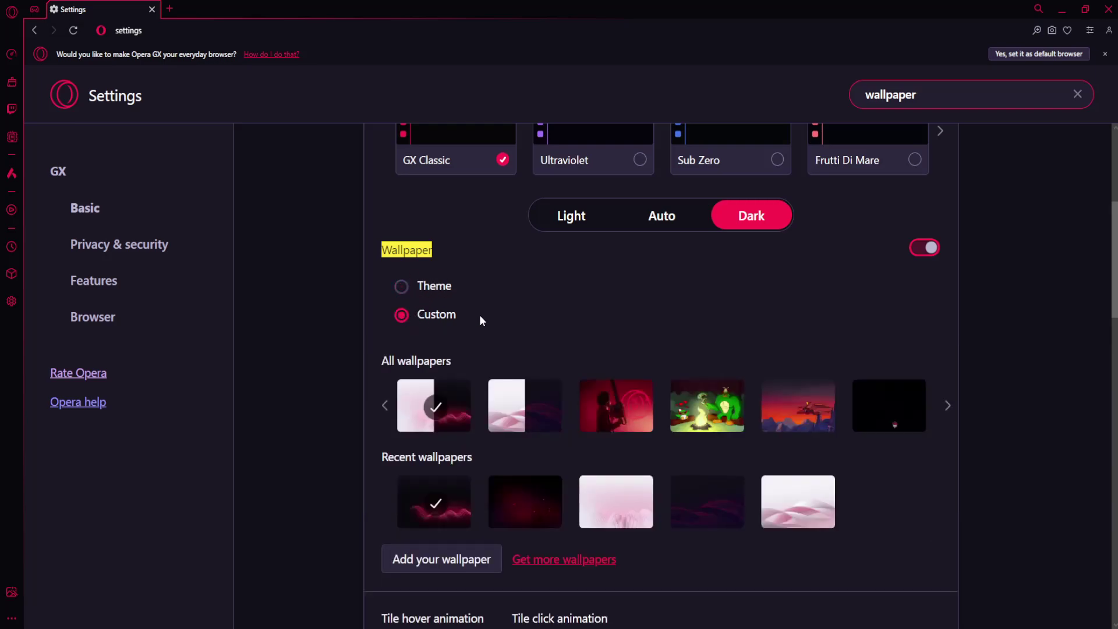
scroll(478, 315, "down", 2)
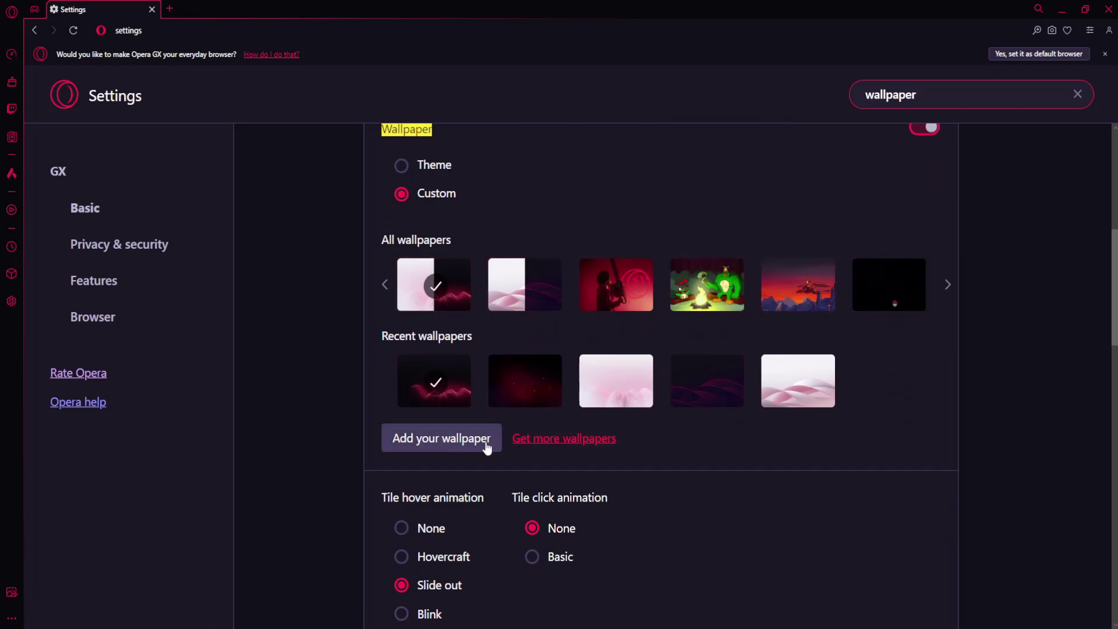
left_click(420, 444)
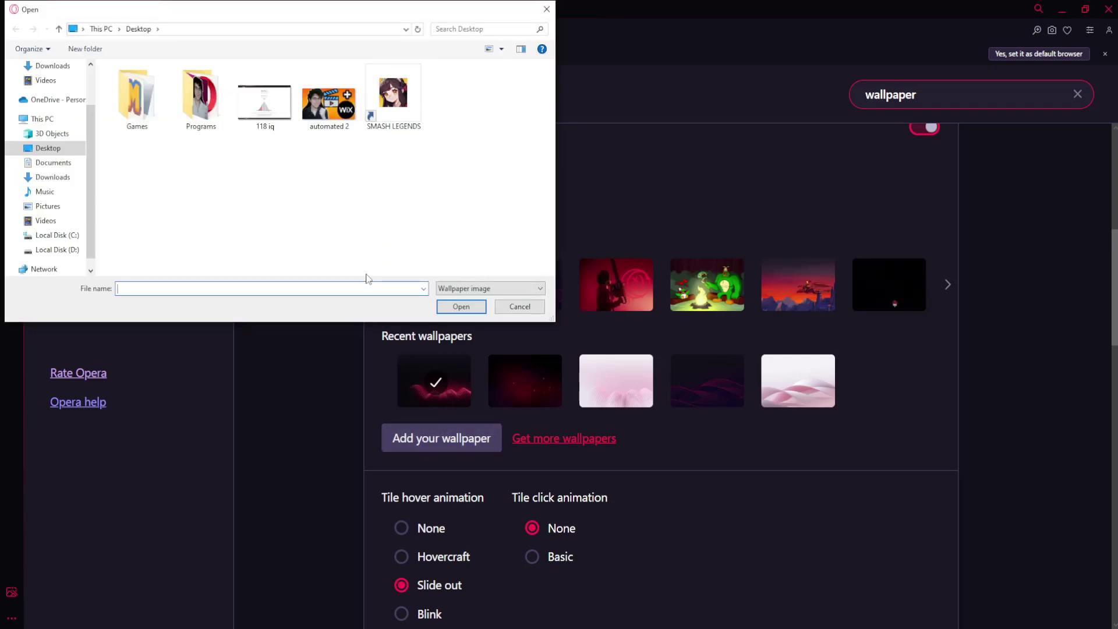
left_click(269, 105)
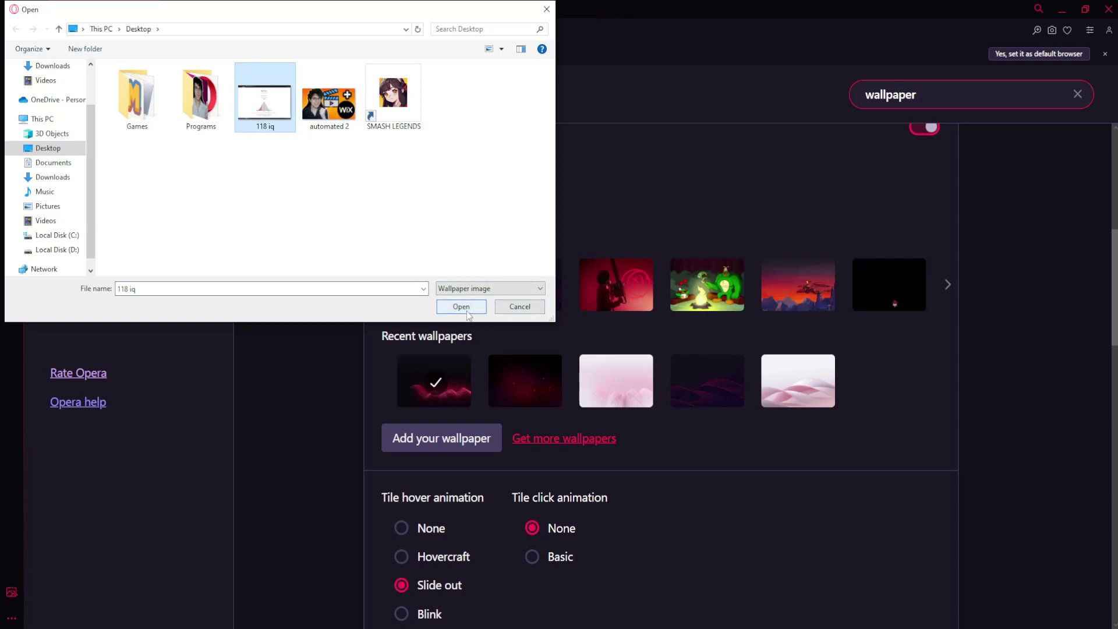
- Confirm '118 iq' in the file dialog to add it as the custom wallpaper
left_click(513, 308)
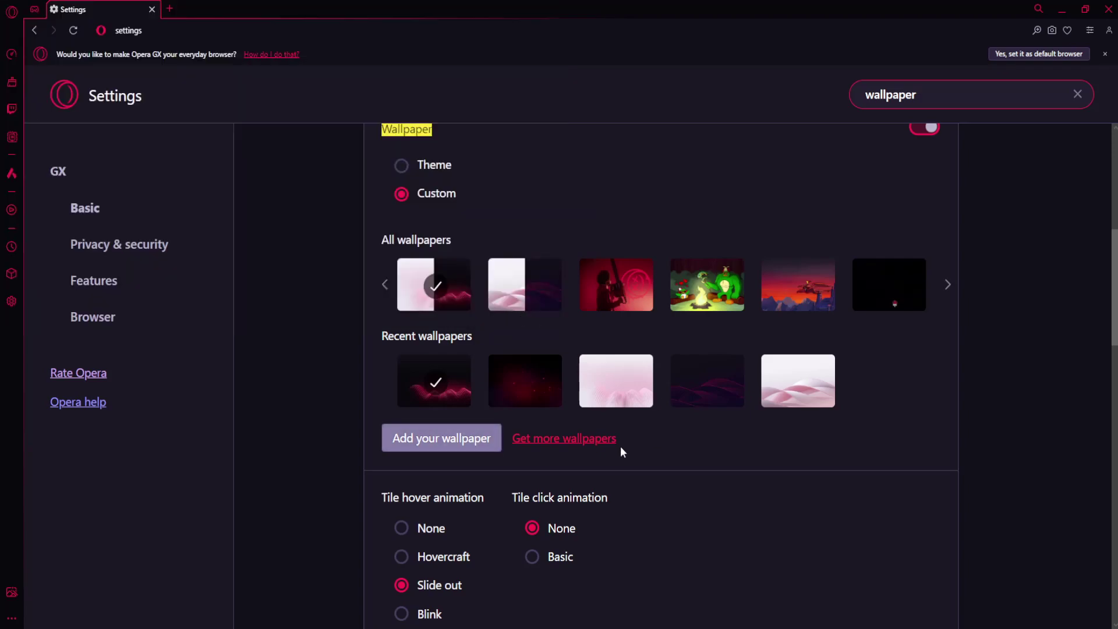